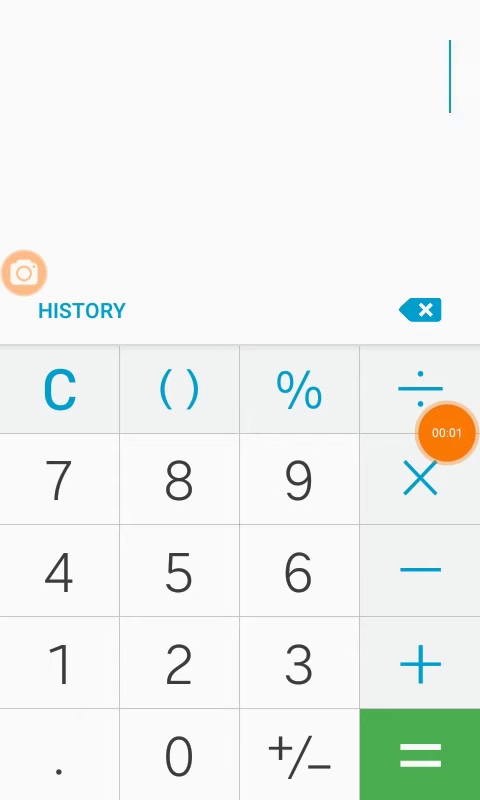
# Leave the calculator for the home screen and bring up the app list
pyautogui.moveTo(447, 432); pyautogui.dragTo(46, 579)
pyautogui.press('Home')
pyautogui.click(411, 716)
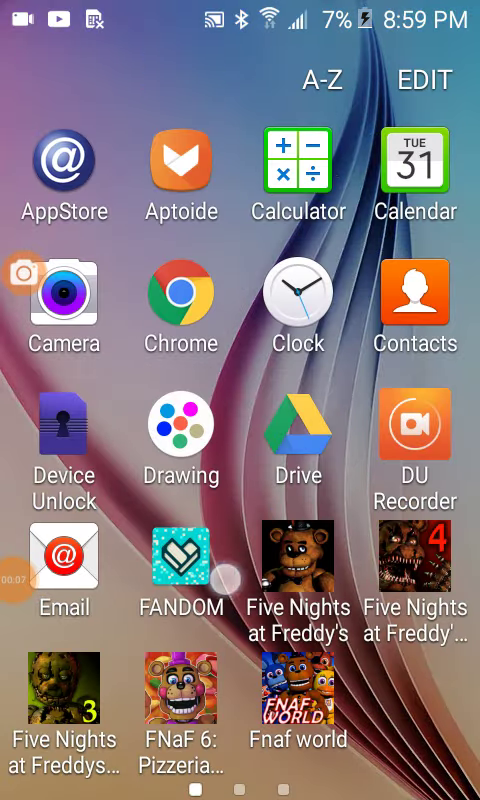
# Open Mobile Hotspot from the second app page, then return home
pyautogui.moveTo(400, 400); pyautogui.dragTo(80, 400)
pyautogui.click(180, 565)
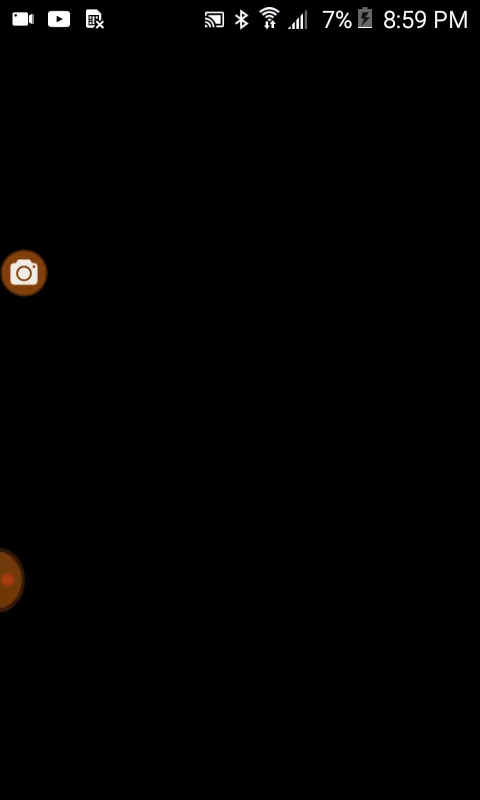
pyautogui.press('Home')
# Reopen the app list and swipe back to an earlier page
pyautogui.click(411, 716)
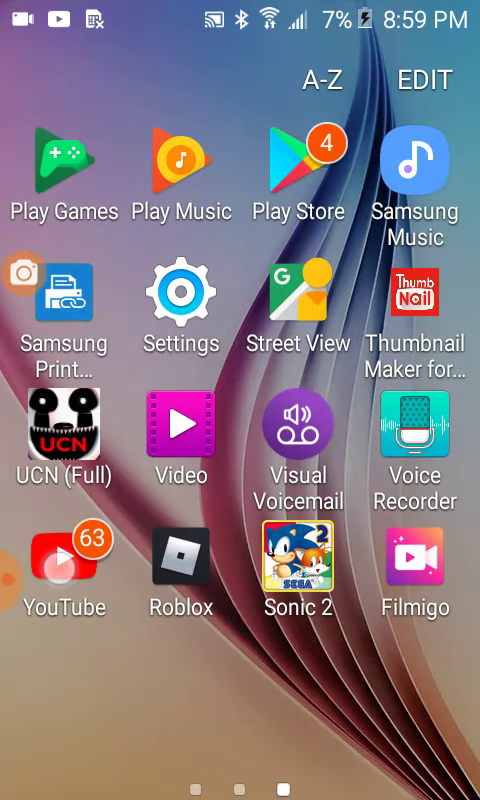
pyautogui.click(22, 578)
pyautogui.click(300, 300)
pyautogui.moveTo(120, 500); pyautogui.dragTo(350, 500)
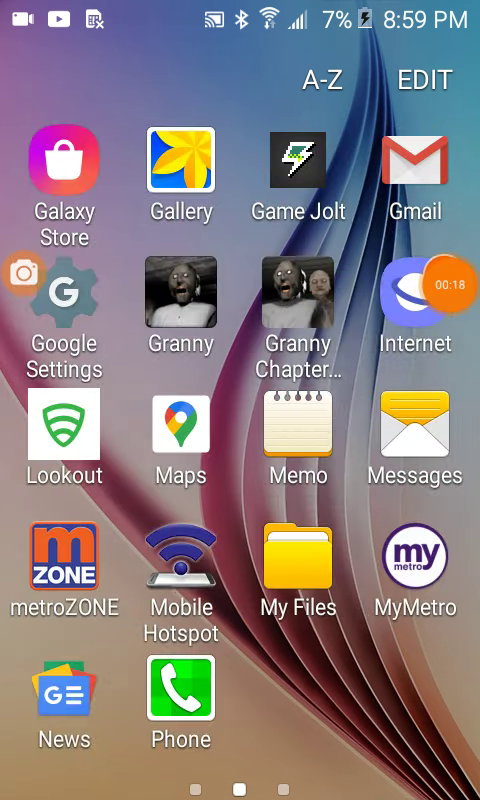
pyautogui.moveTo(345, 565); pyautogui.dragTo(265, 565)
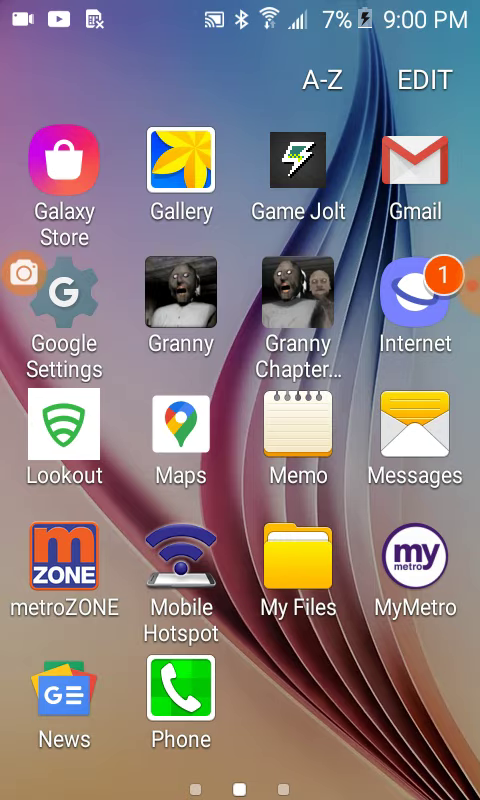
# Page forward through the app drawer, then swipe back to page one
pyautogui.moveTo(300, 565); pyautogui.dragTo(220, 565)
pyautogui.moveTo(330, 680); pyautogui.dragTo(83, 680)
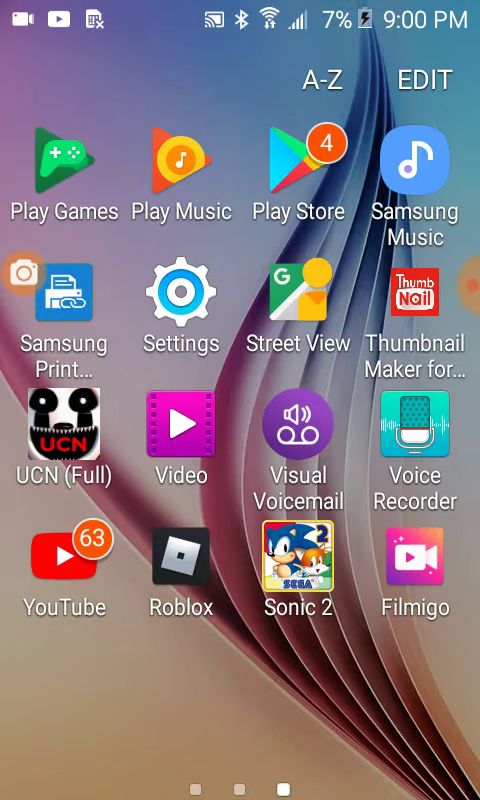
pyautogui.moveTo(120, 450); pyautogui.dragTo(400, 450)
pyautogui.moveTo(120, 580); pyautogui.dragTo(400, 580)
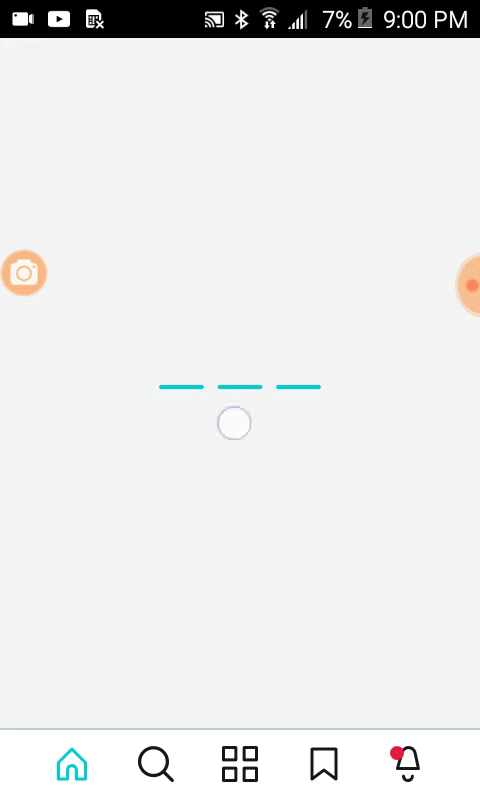
pyautogui.scroll(-2, 240, 400)
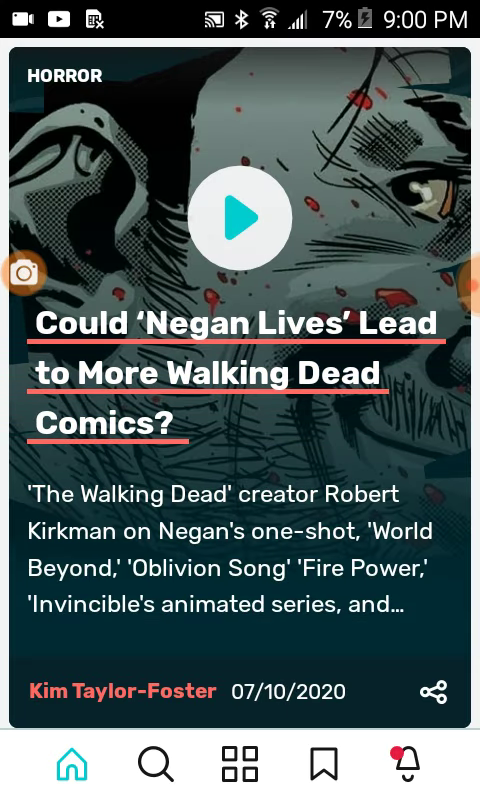
pyautogui.scroll(4, 268, 424)
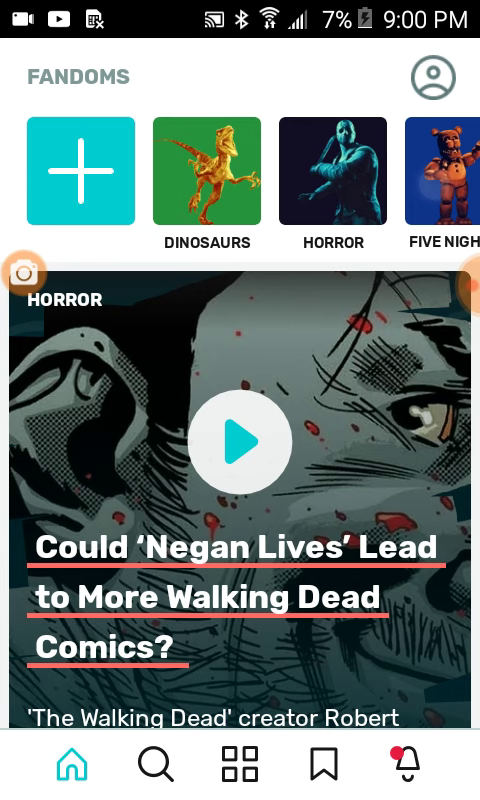
# Open Five Nights at Freddy's, come back, then open the HORROR fandom
pyautogui.click(442, 170)
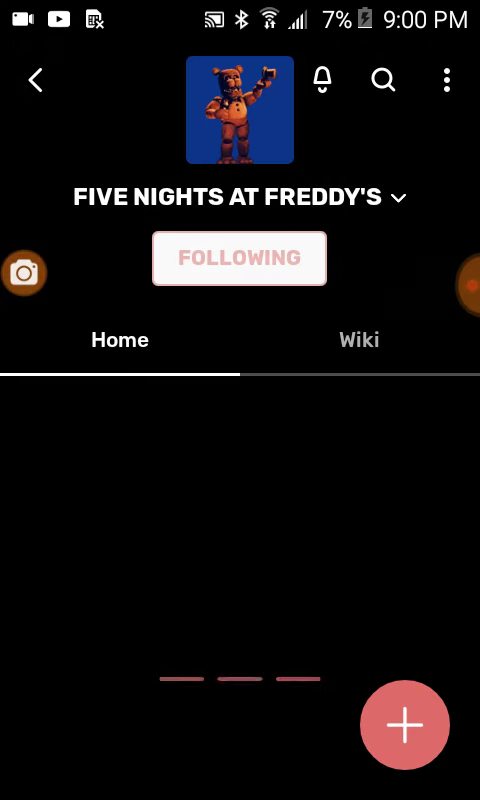
pyautogui.click(36, 80)
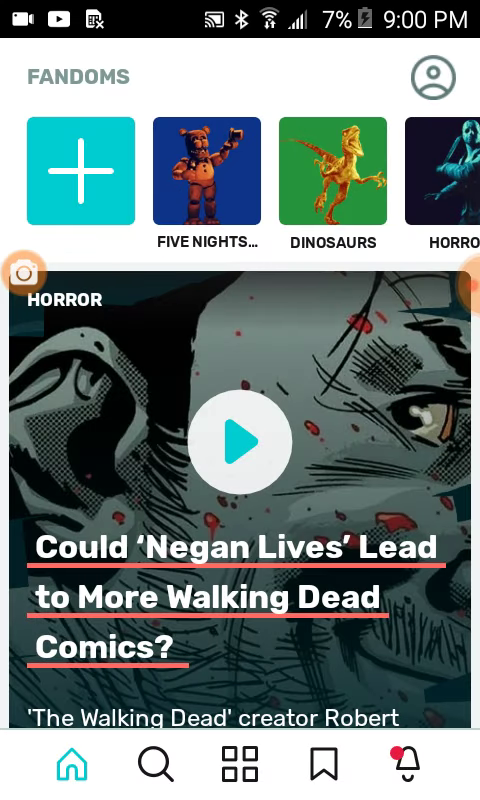
pyautogui.moveTo(330, 170); pyautogui.dragTo(90, 170)
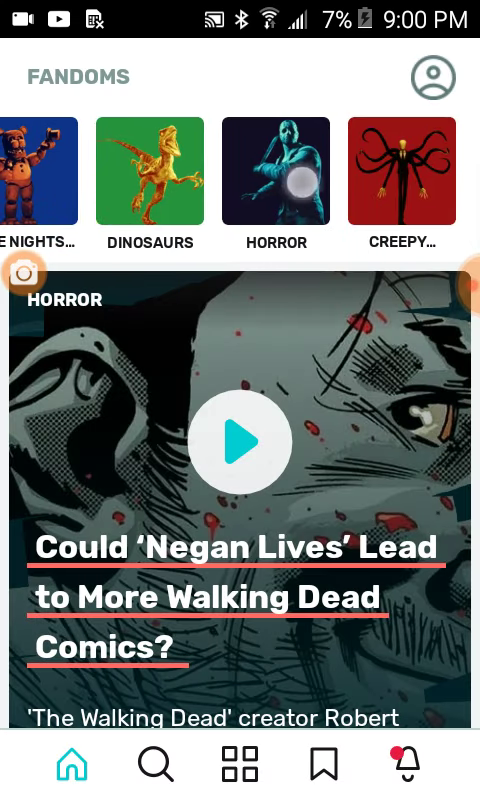
pyautogui.click(276, 171)
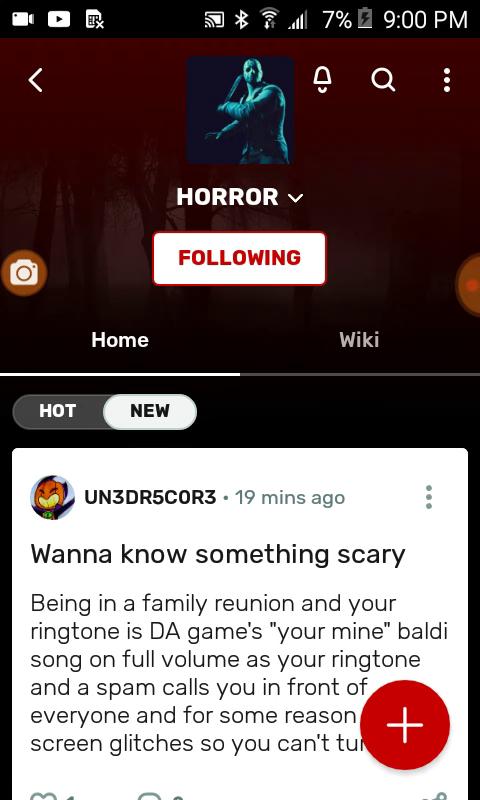
pyautogui.scroll(-5, 240, 500)
pyautogui.scroll(-3, 240, 500)
pyautogui.scroll(-2, 240, 400)
# Scroll the Horror Home feed back to the top and switch its sort to HOT
pyautogui.click(119, 158)
pyautogui.moveTo(468, 282); pyautogui.dragTo(33, 217)
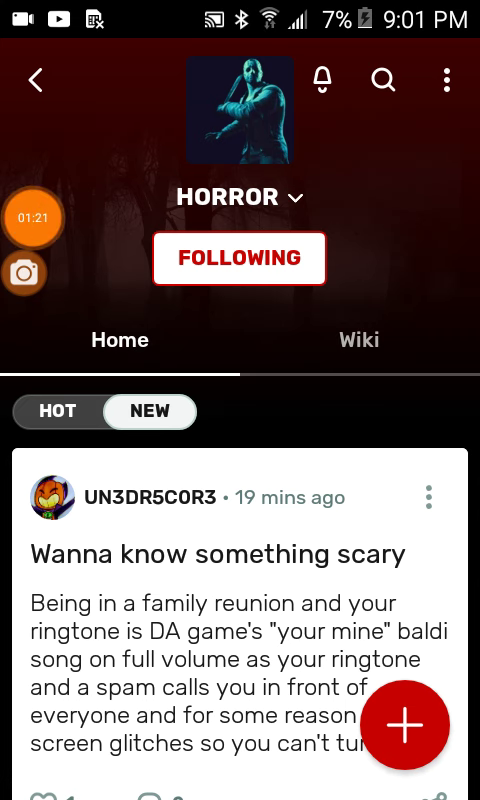
pyautogui.moveTo(33, 217)
pyautogui.mouseDown()
pyautogui.moveTo(33, 130)
pyautogui.moveTo(40, 463)
pyautogui.moveTo(33, 640)
pyautogui.mouseUp()
pyautogui.click(57, 411)
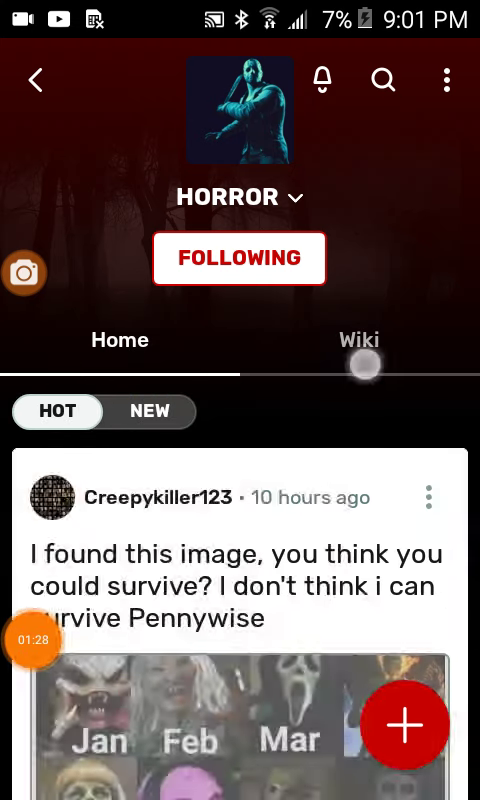
# View the Horror Wiki category grid, then go back to the hot-sorted Home feed
pyautogui.click(359, 350)
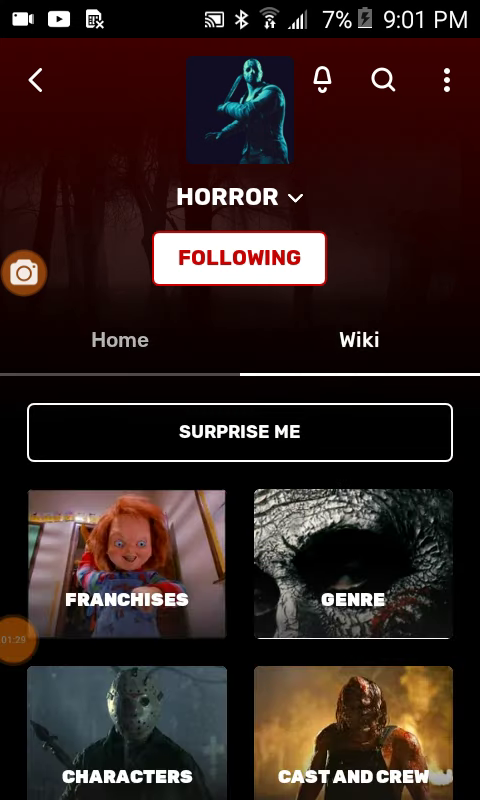
pyautogui.scroll(-4, 240, 500)
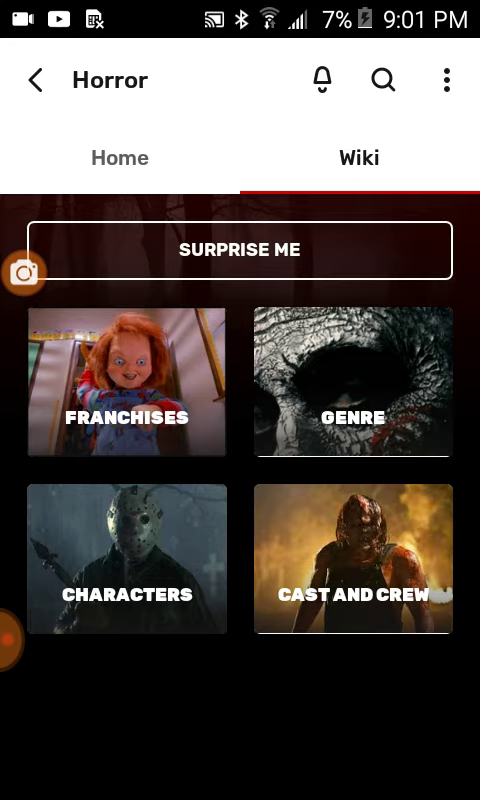
pyautogui.click(120, 158)
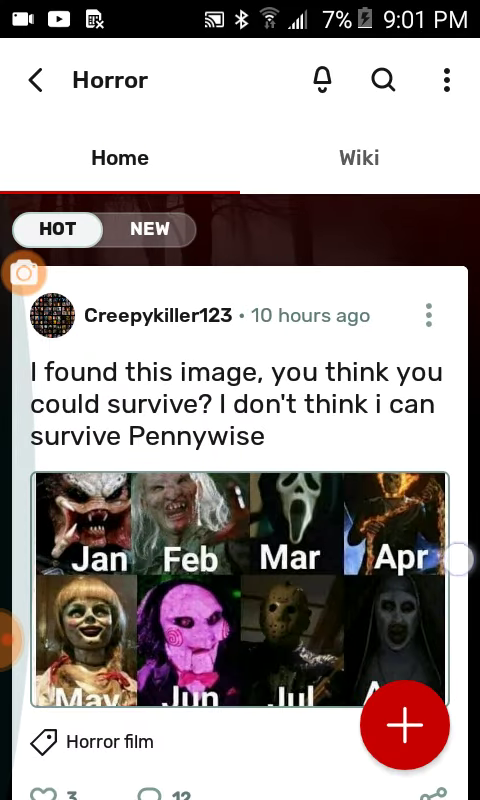
# Exit FANDOM from the Horror feed to the Android home screen
pyautogui.moveTo(14, 632); pyautogui.dragTo(445, 425)
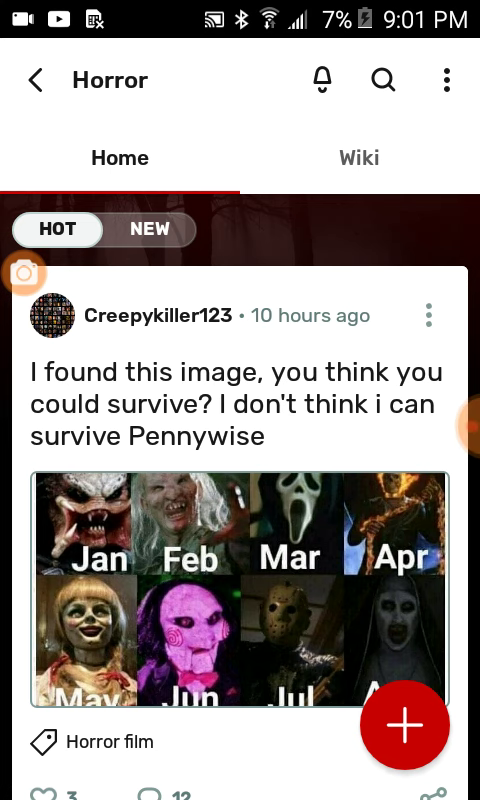
pyautogui.click(466, 426)
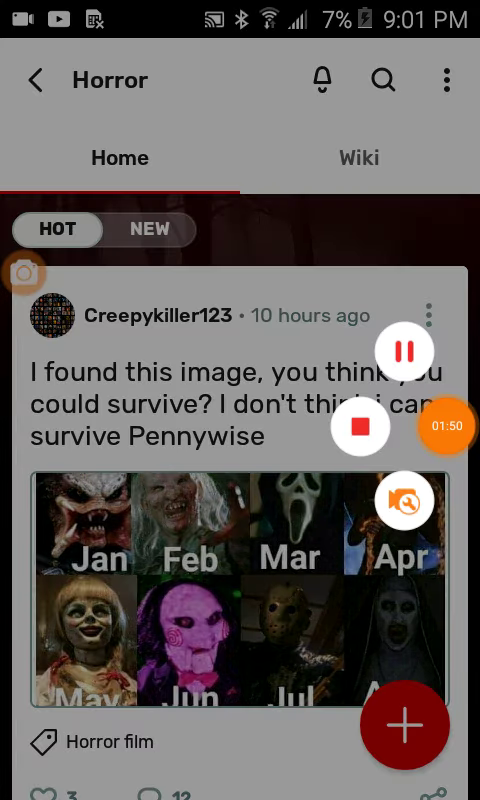
pyautogui.click(200, 400)
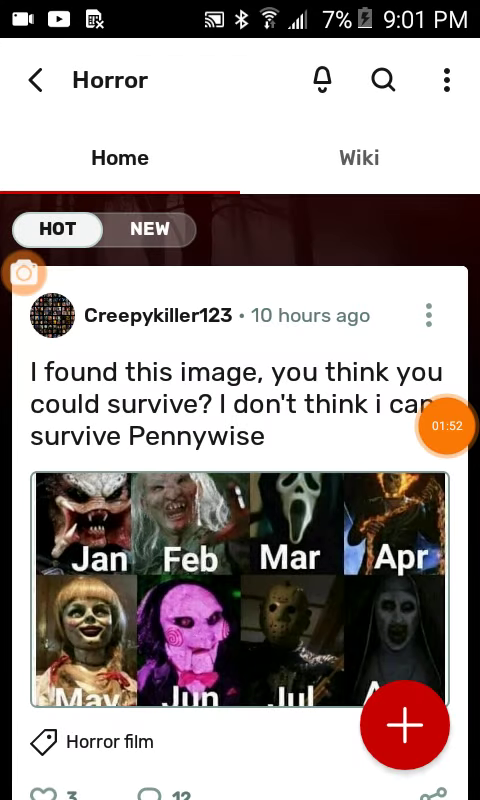
pyautogui.press('Home')
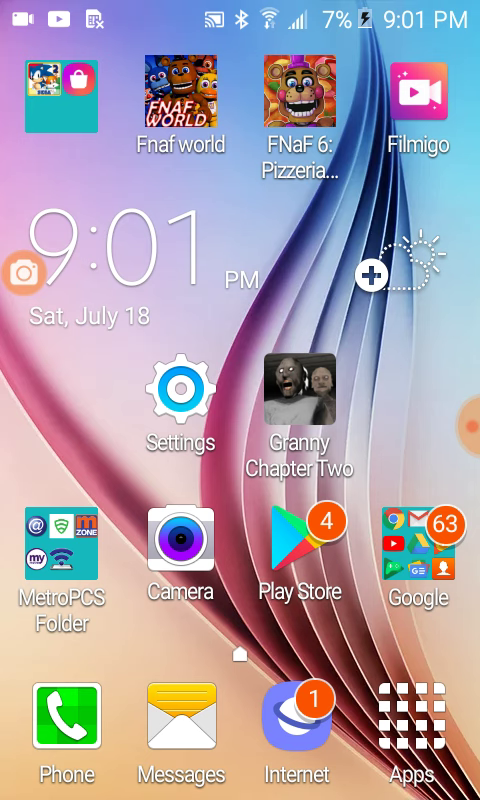
# From the home screen, open the app drawer with the dock's Apps icon
pyautogui.click(468, 422)
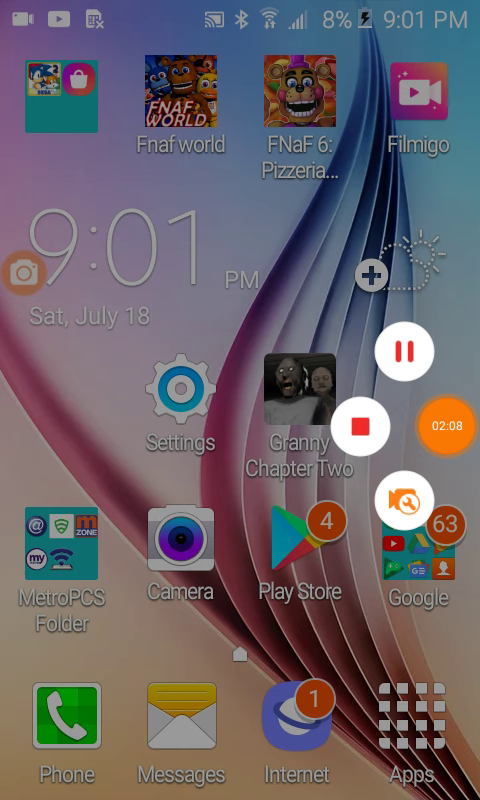
pyautogui.moveTo(447, 425); pyautogui.dragTo(31, 391)
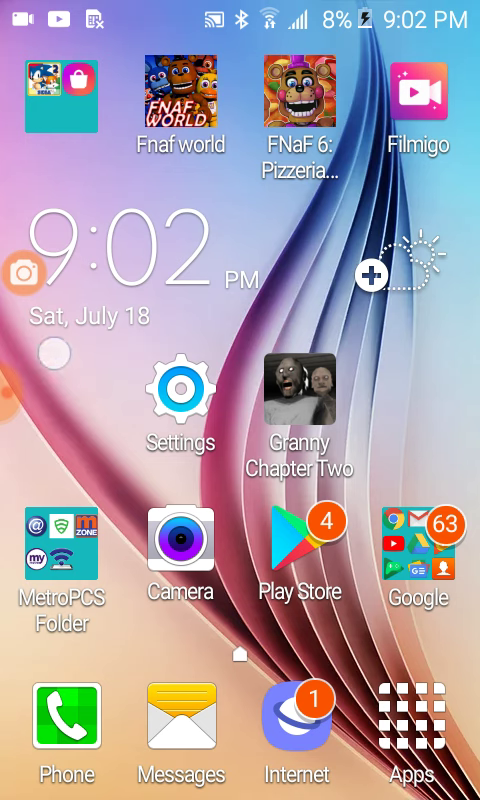
pyautogui.moveTo(8, 390); pyautogui.dragTo(33, 139)
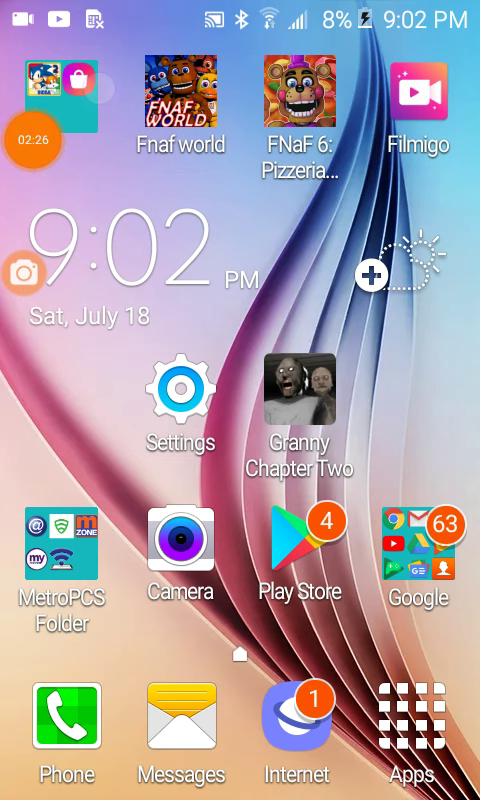
pyautogui.click(411, 720)
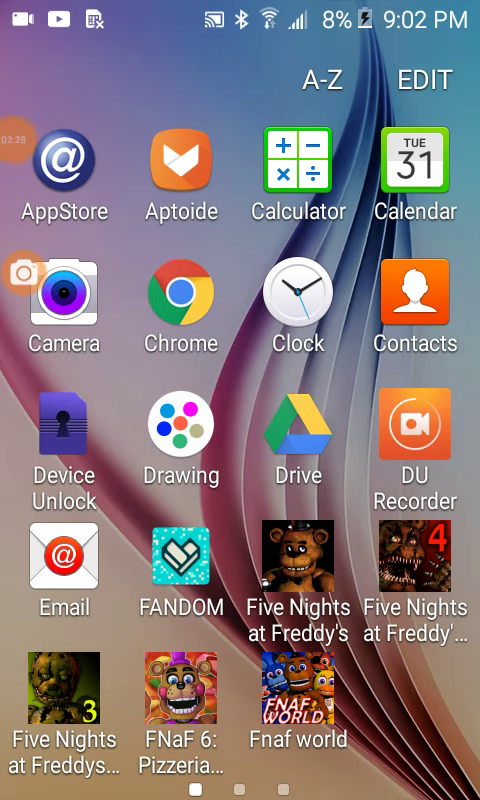
# Swipe to the third app page, showing Play Games, Settings and YouTube
pyautogui.moveTo(380, 340); pyautogui.dragTo(70, 340)
pyautogui.moveTo(380, 400); pyautogui.dragTo(70, 400)
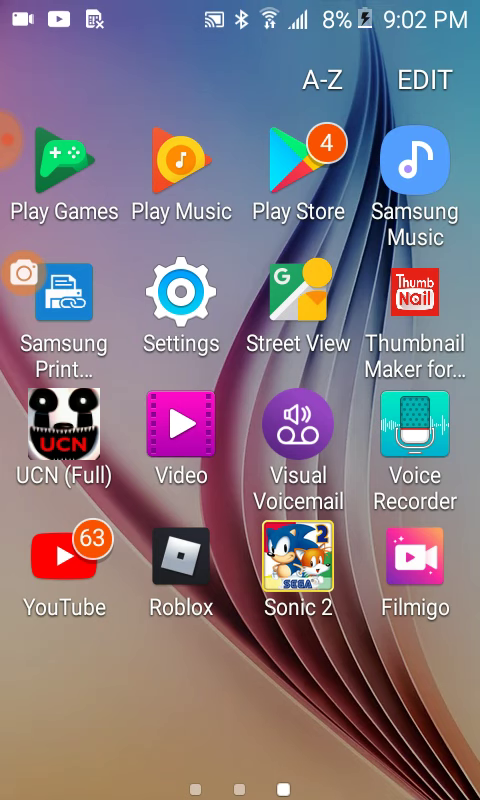
pyautogui.click(12, 140)
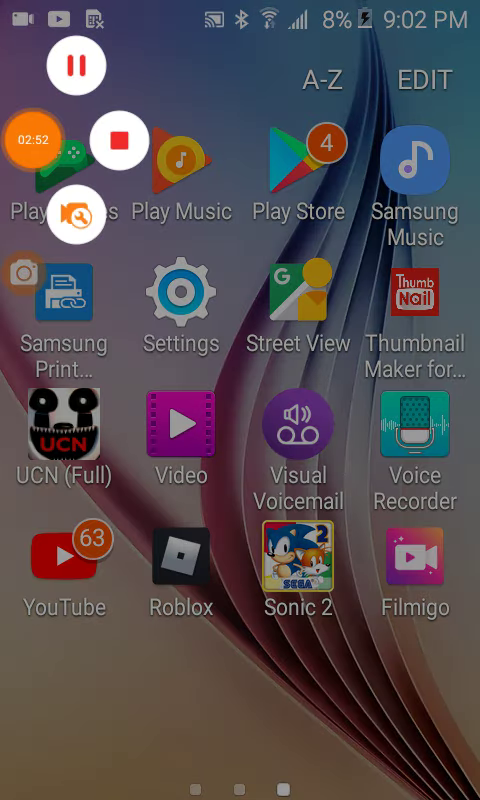